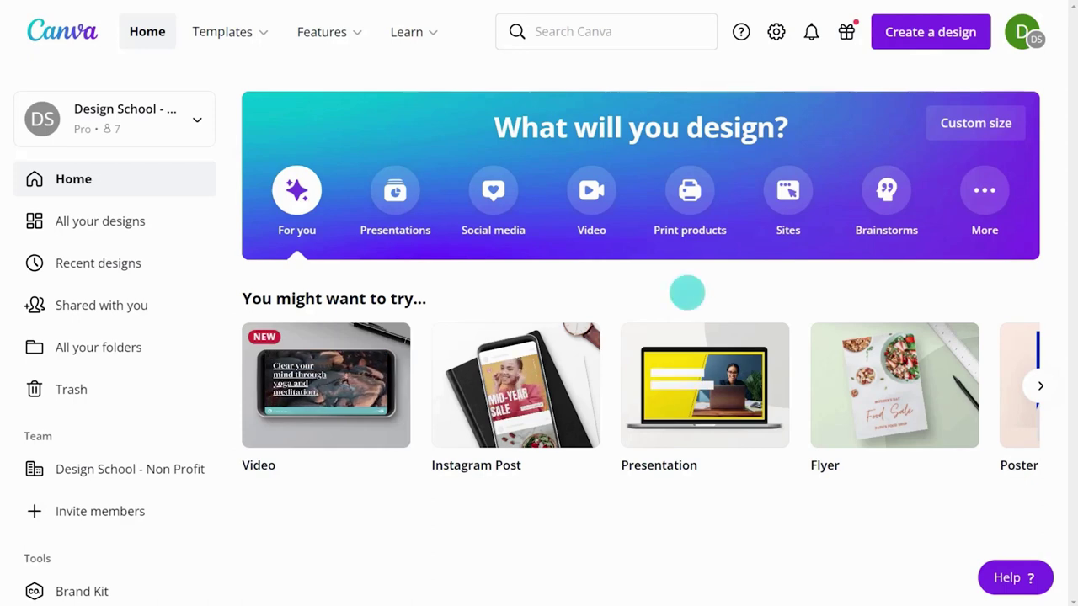
Create a blank 1920 × 1080 video design from the Video category's Create blank card
left_click(594, 193)
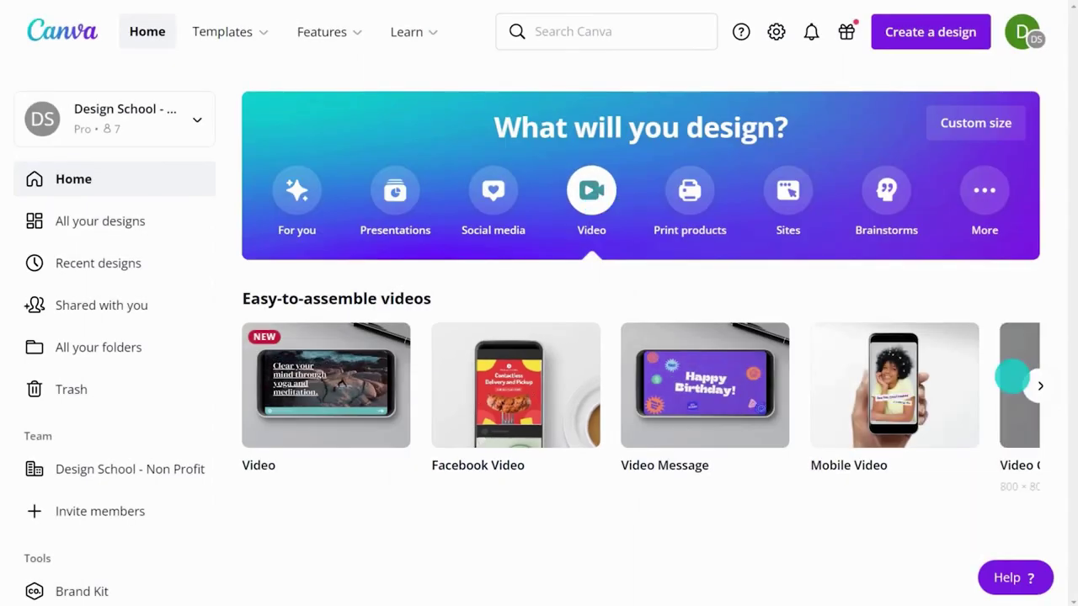
left_click(1040, 386)
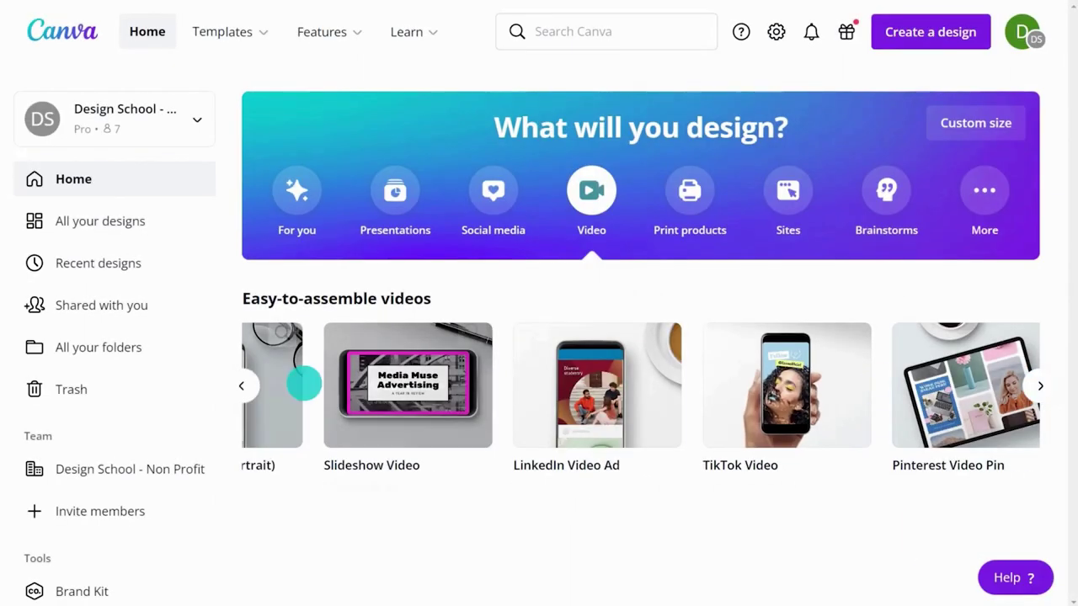
left_click(242, 385)
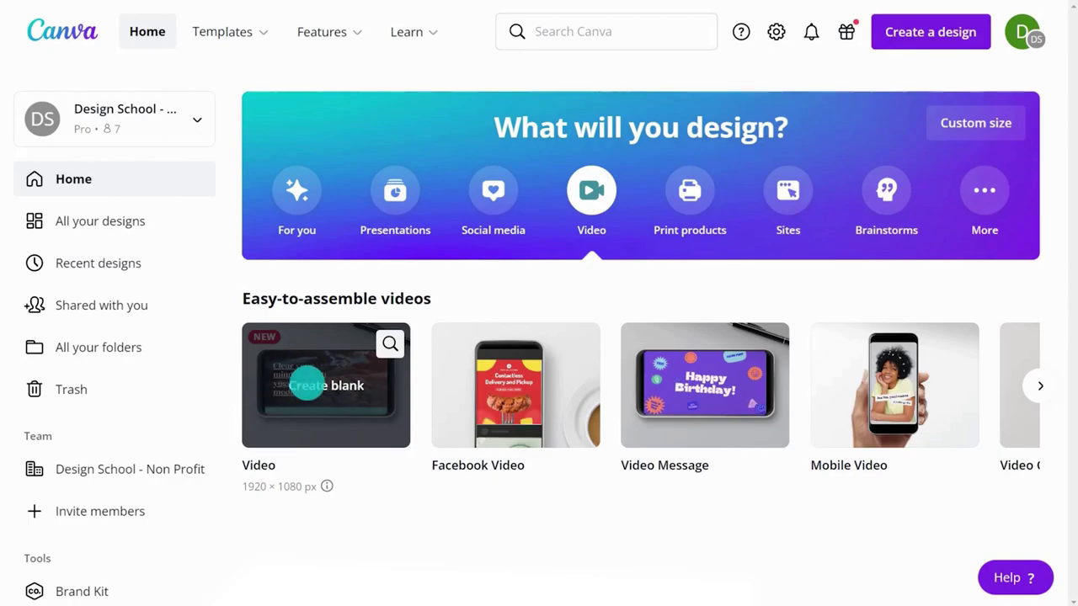
left_click(306, 386)
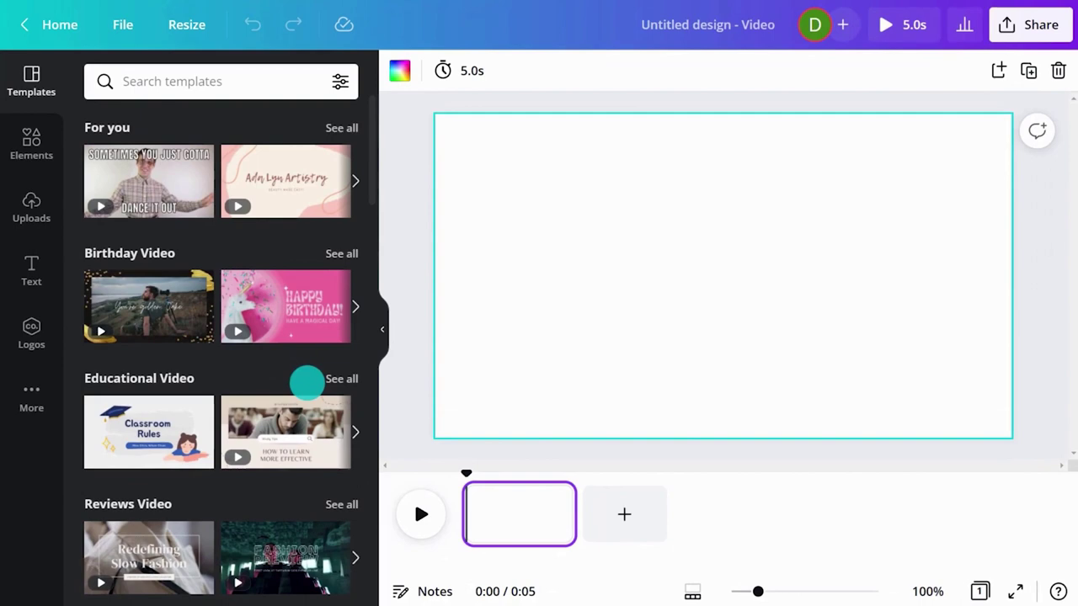
Search templates for 'register' and apply all five Register to Vote Online pages
left_click(262, 76)
type("register")
key("Return")
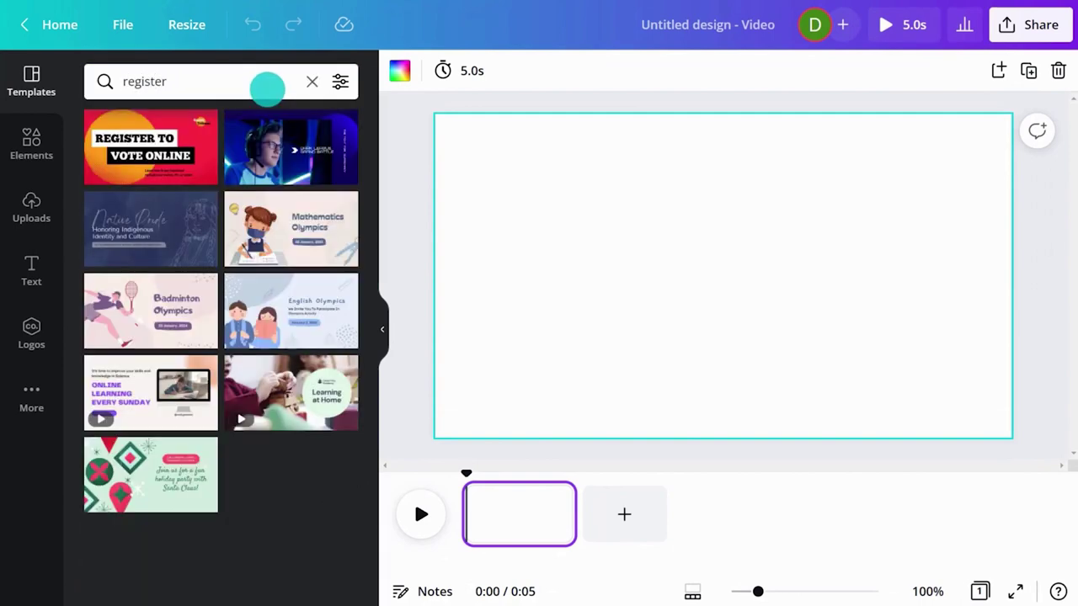
left_click(167, 117)
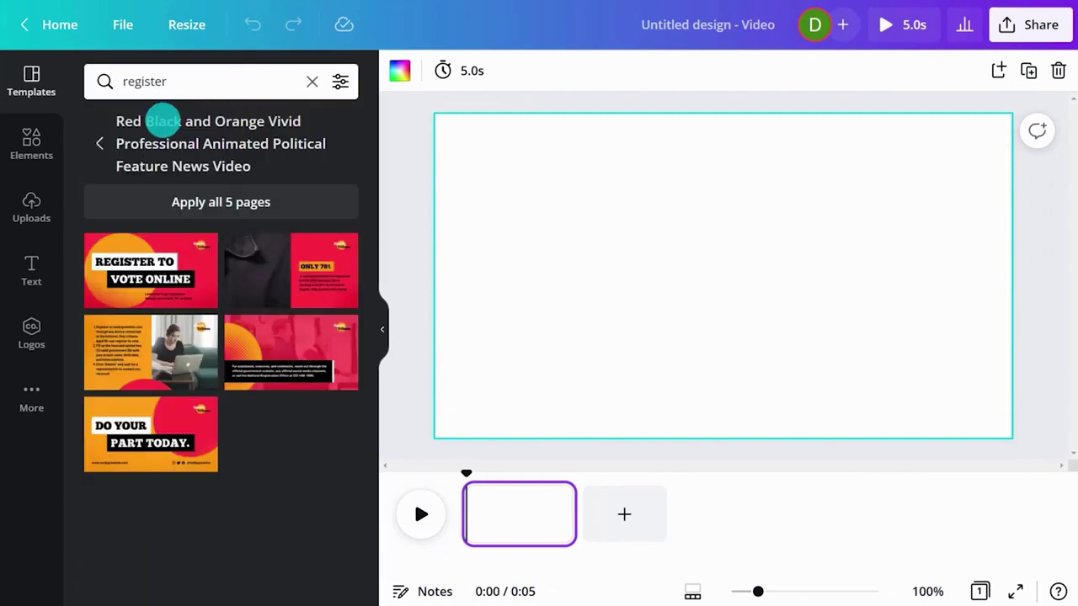
left_click(216, 202)
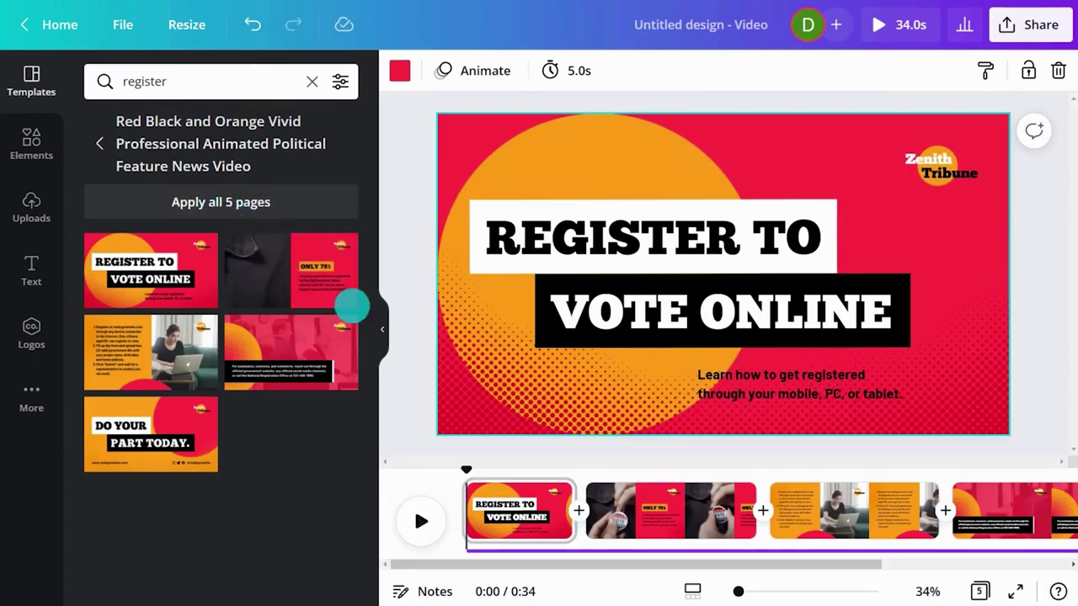
left_click(382, 328)
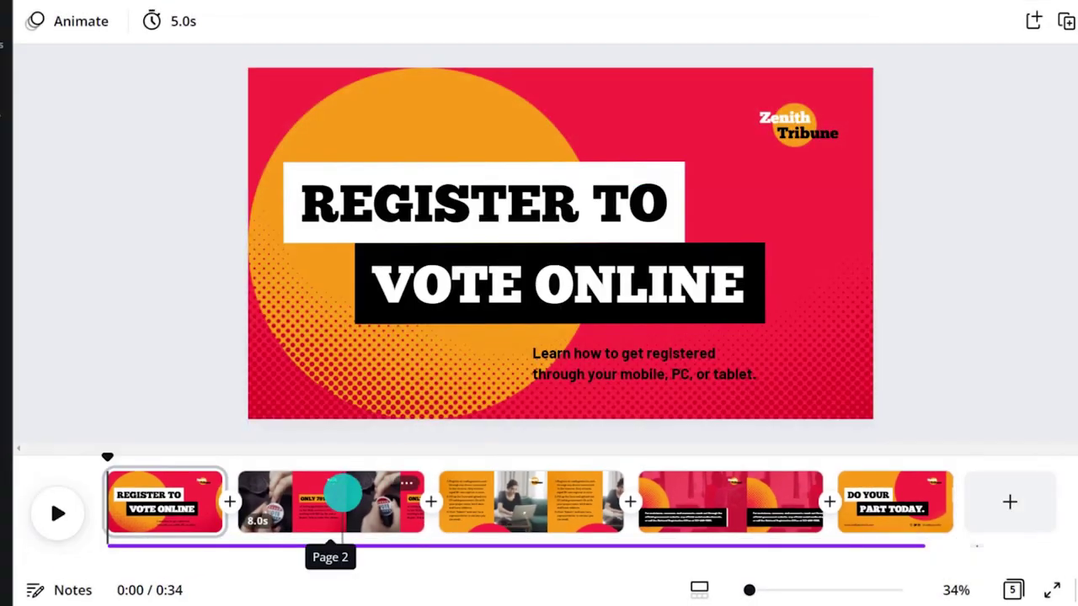
left_click(343, 495)
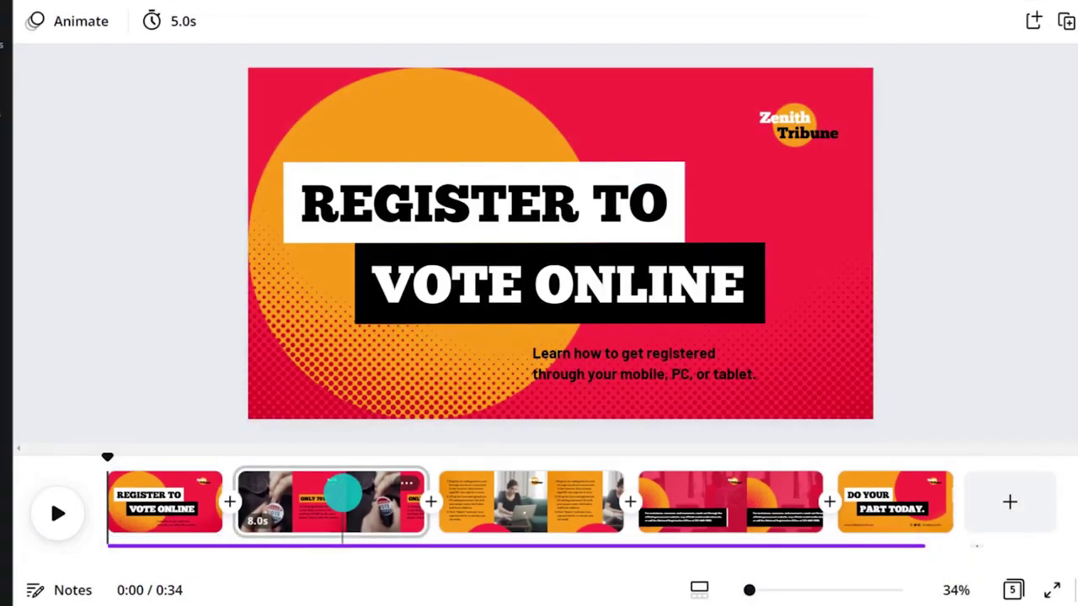
left_click(513, 496)
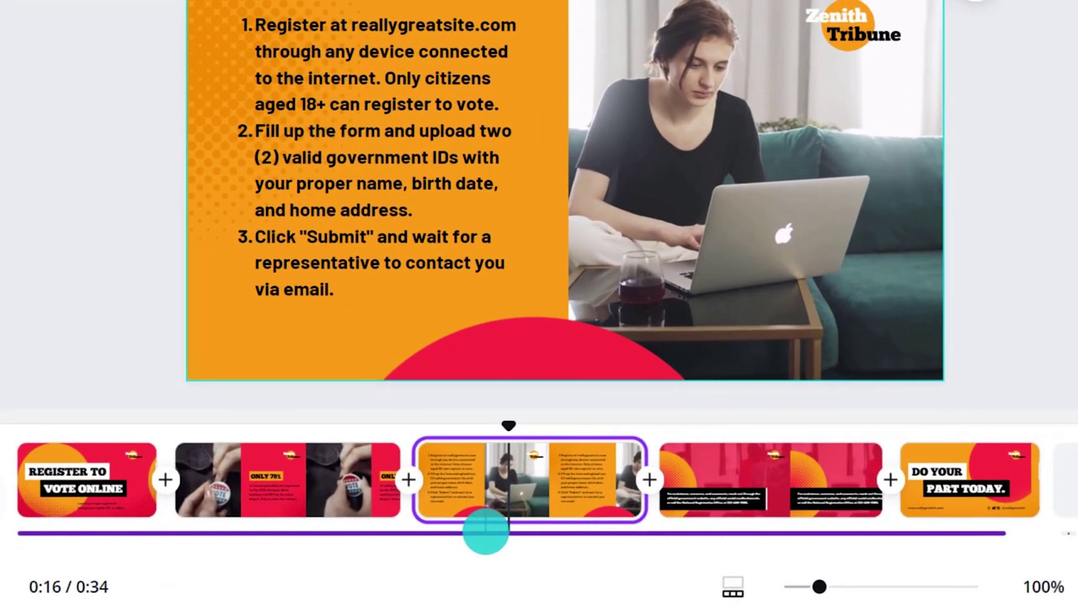
left_click(494, 546)
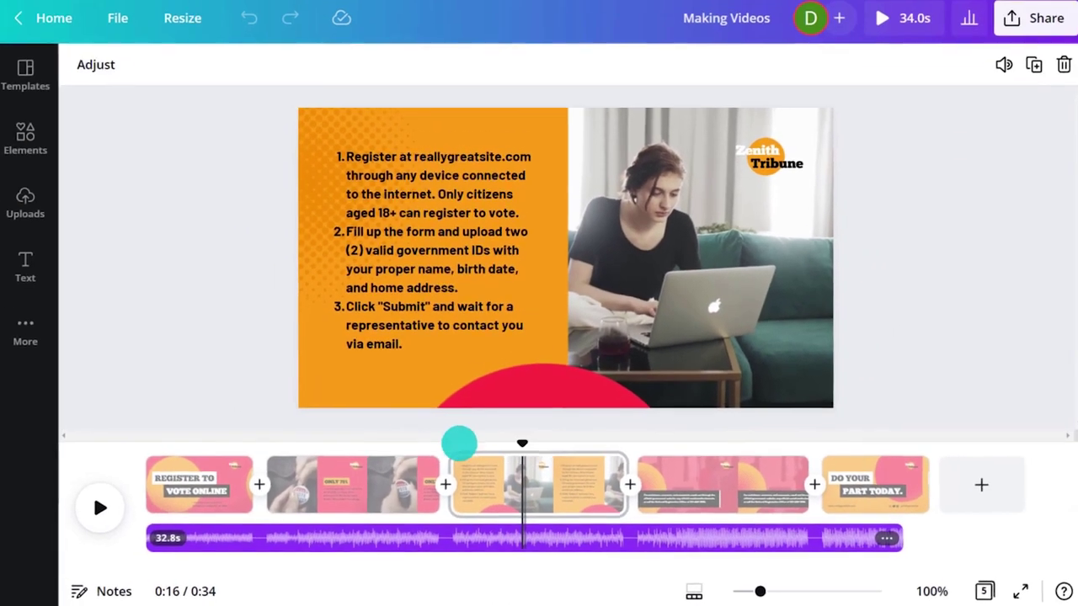
left_click(106, 511)
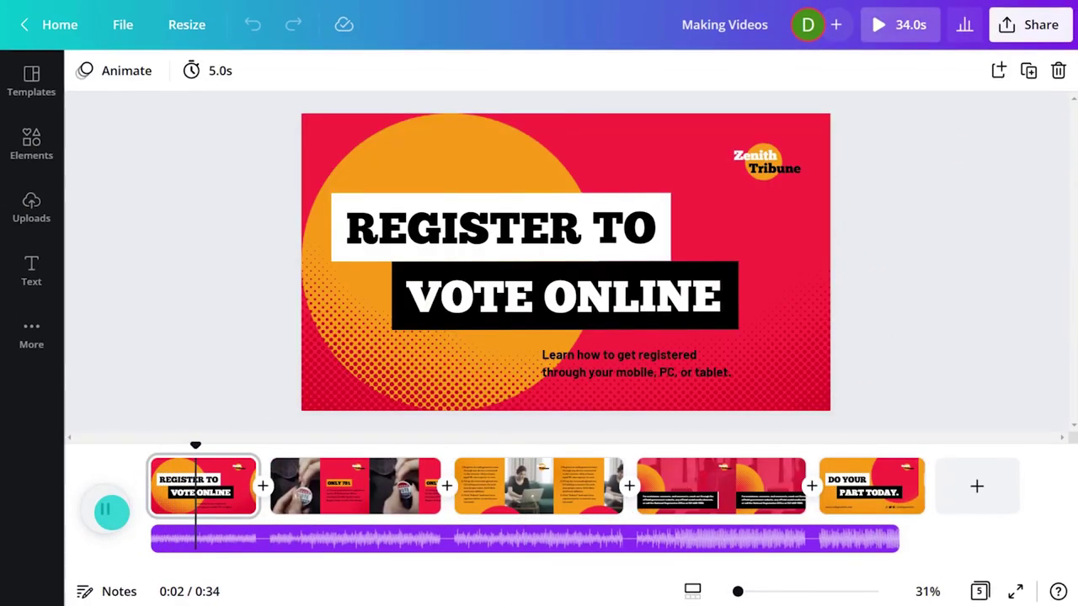
left_click(107, 510)
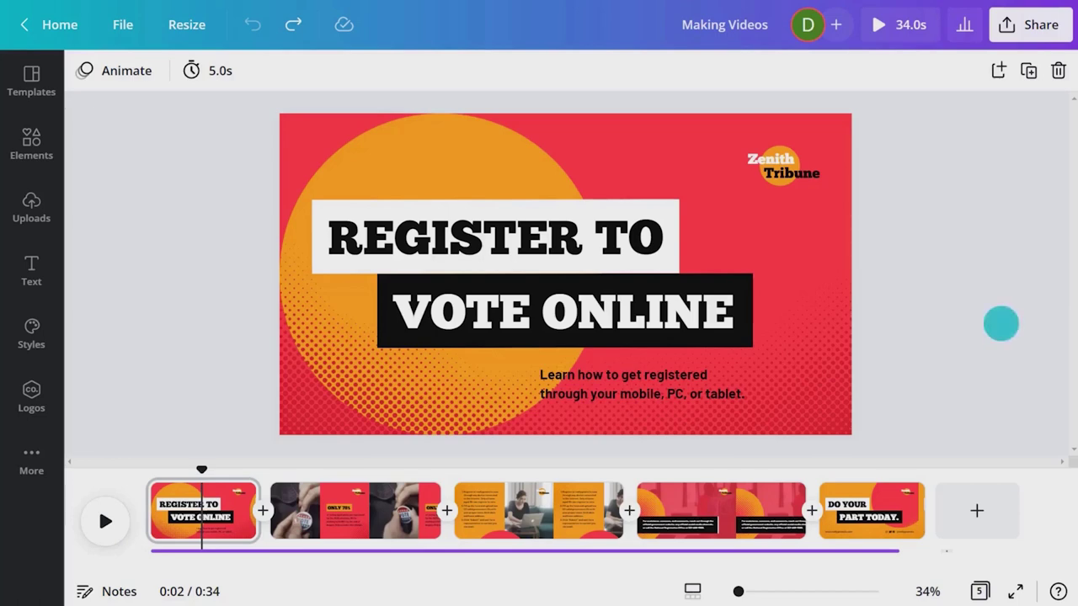
Delete the fourth slide and give the opening slide the Untitled brand palette
left_click(731, 502)
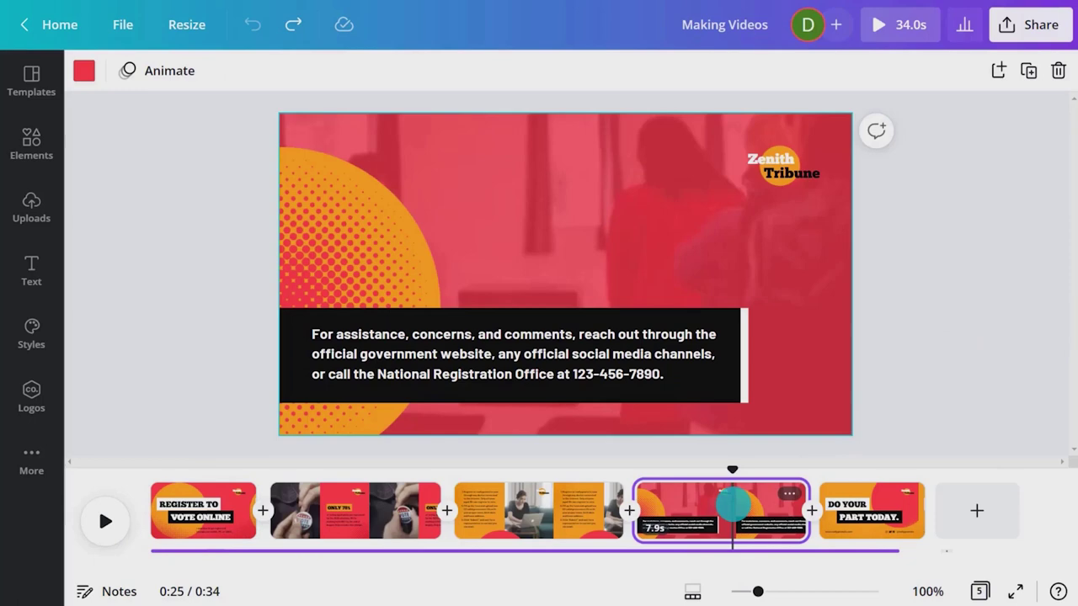
key("Delete")
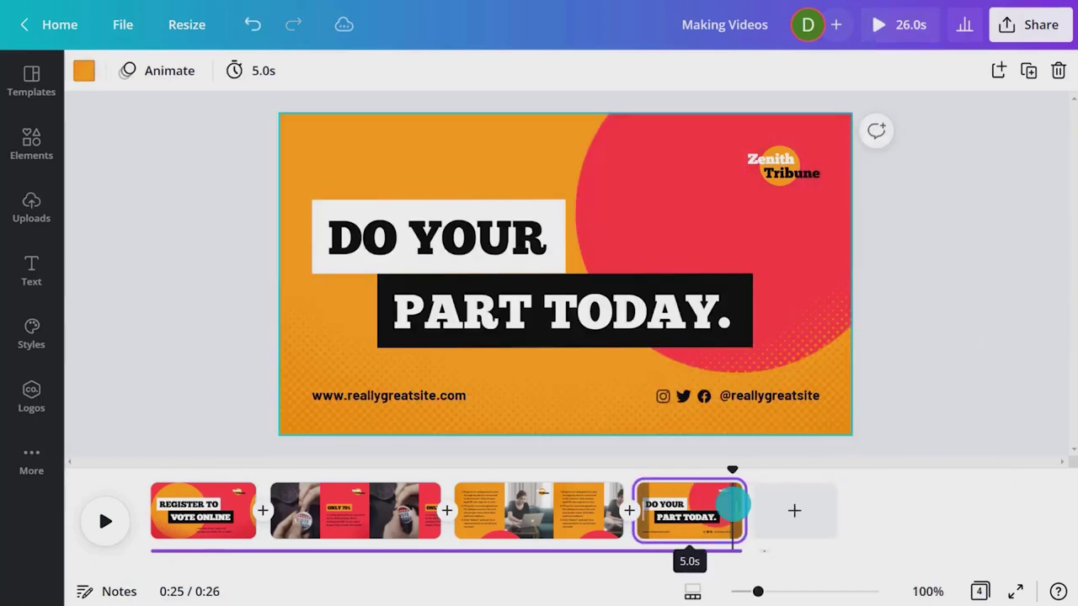
left_click(204, 510)
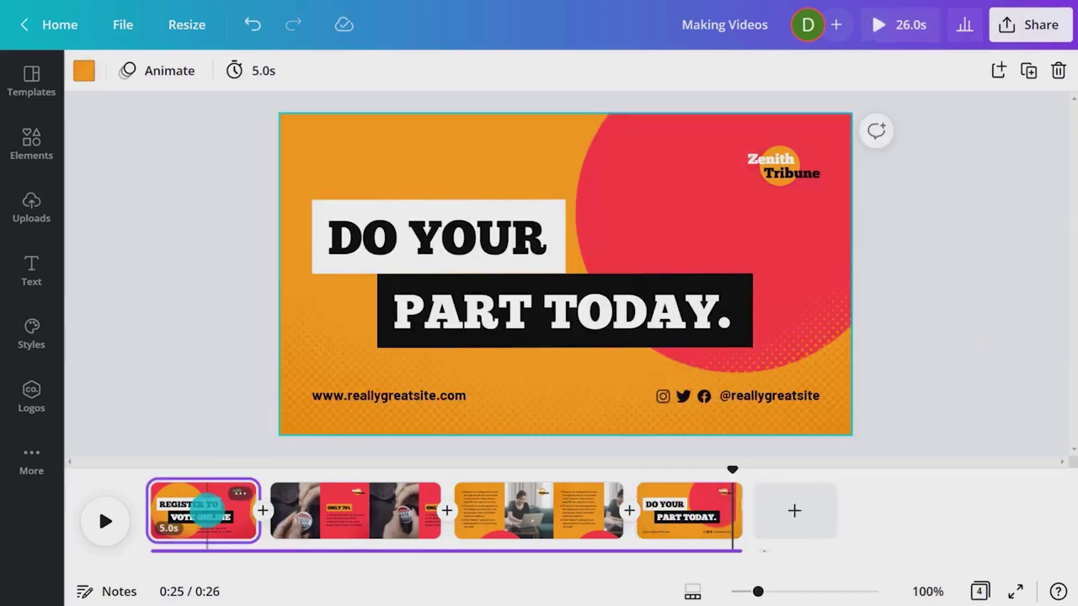
left_click(31, 335)
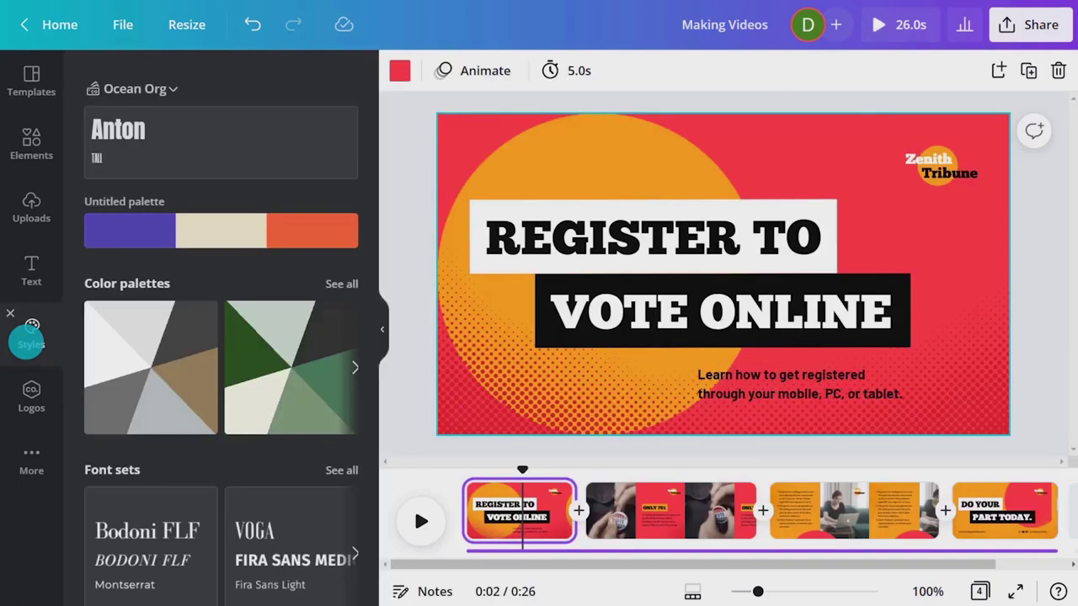
left_click(231, 230)
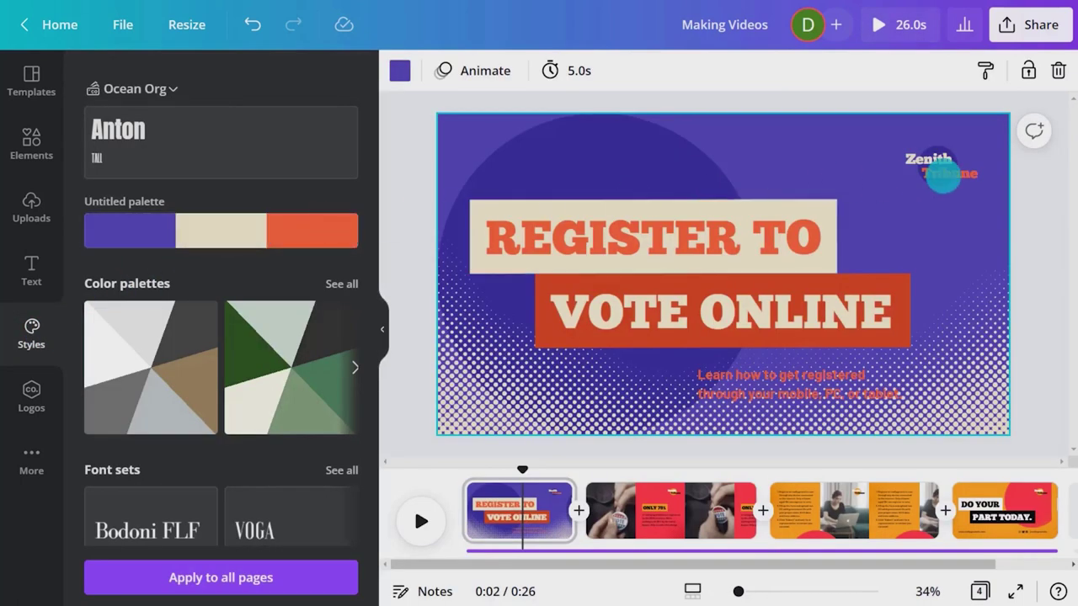
Replace the Zenith Tribune logo with the Ocean Org logo, shrunk into the top right
left_click(939, 168)
right_click(939, 169)
left_click(905, 260)
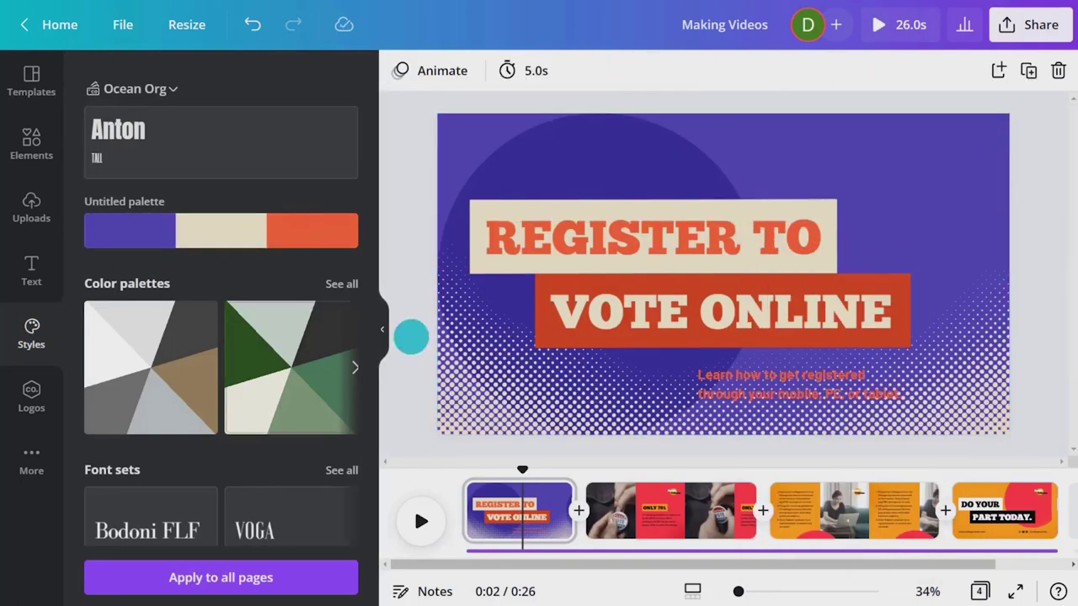
left_click(31, 396)
left_click(160, 269)
left_click(382, 329)
left_click_drag(393, 366, 783, 158)
Start retyping the REGISTER TO headline as 'HOW YOU CAN MAKE AN IMPAC'
left_click(777, 231)
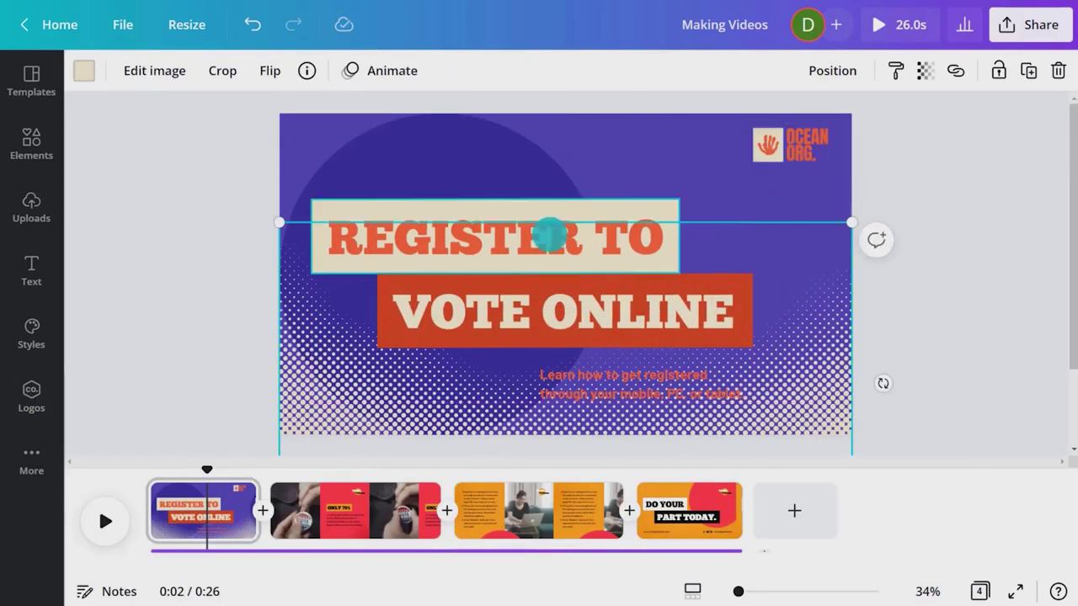
double_click(485, 235)
type("HOW YOU CAN")
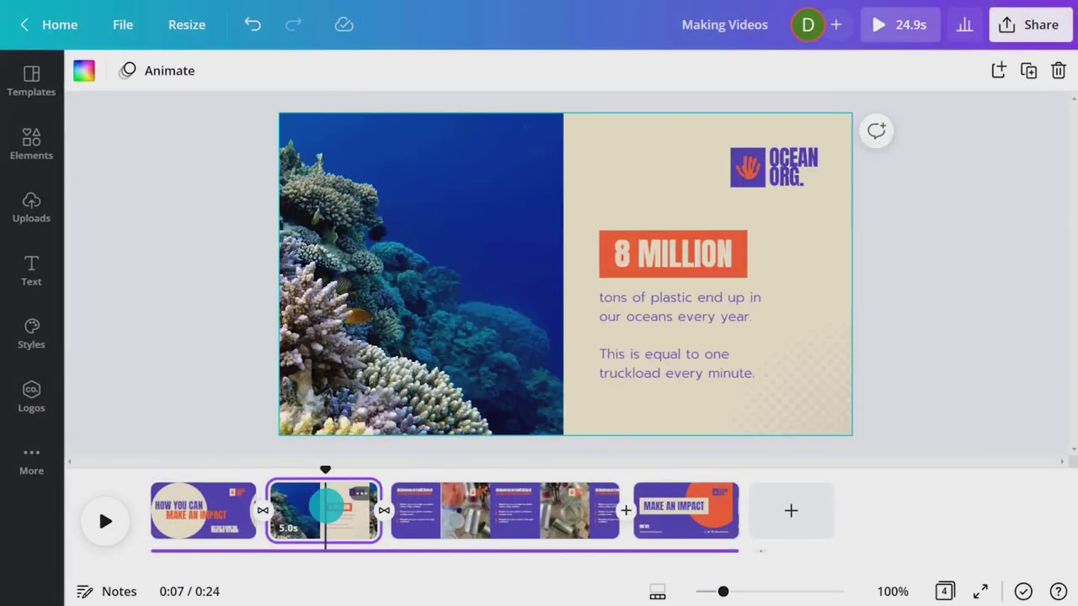
Swap the 8 MILLION scene's video for the 18-second 'coral reef' clip from Elements videos
left_click(31, 139)
left_click(149, 84)
type("co")
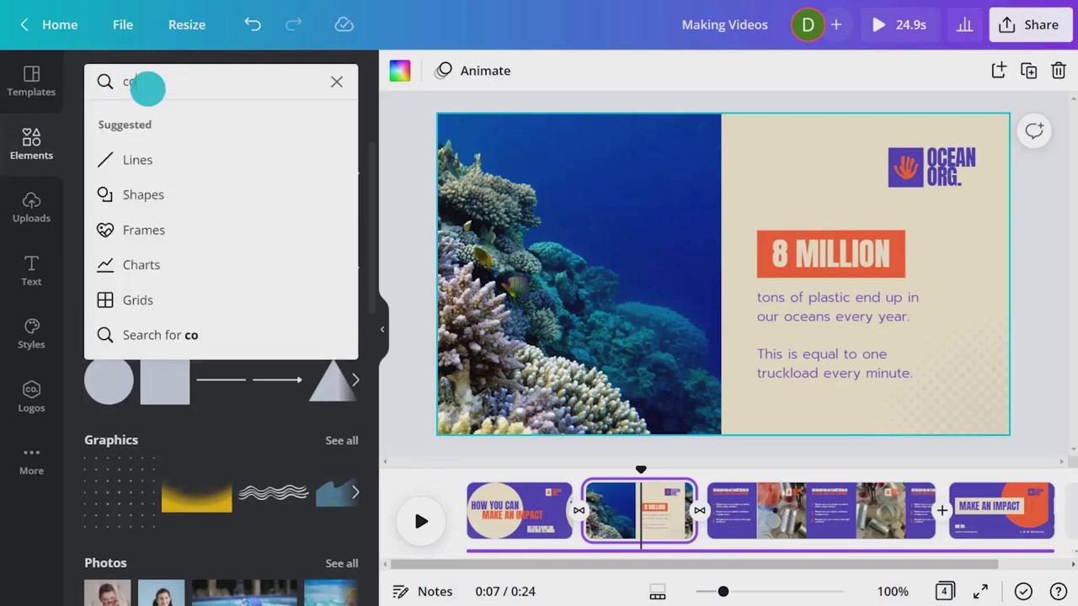
type("ral reef")
left_click(276, 123)
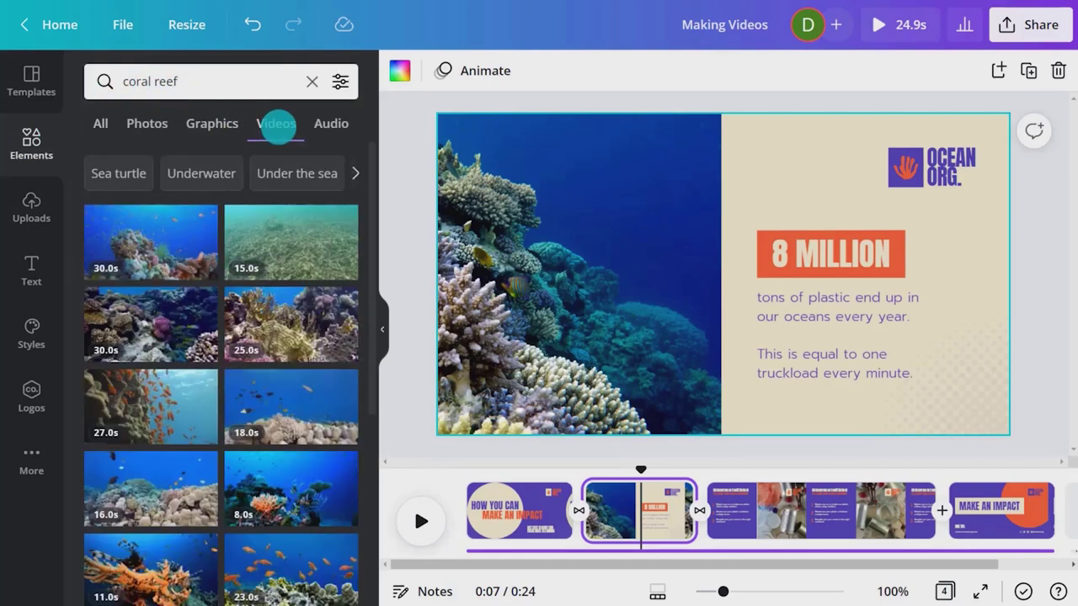
left_click_drag(289, 392, 521, 291)
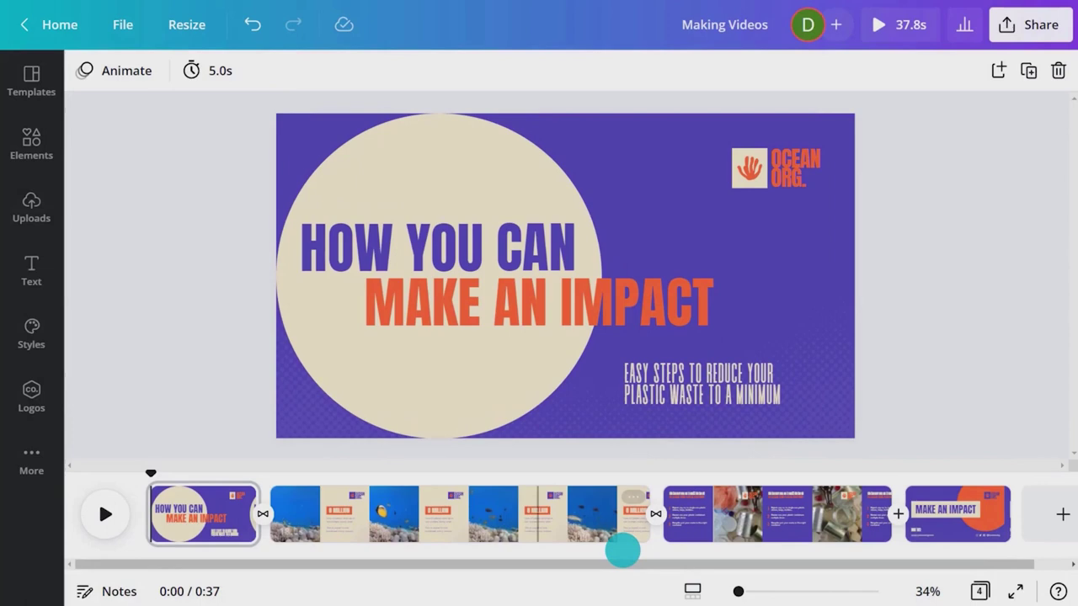
Add the 'Hoping' track from a 'hopeful' Elements audio search as background music
left_click(38, 150)
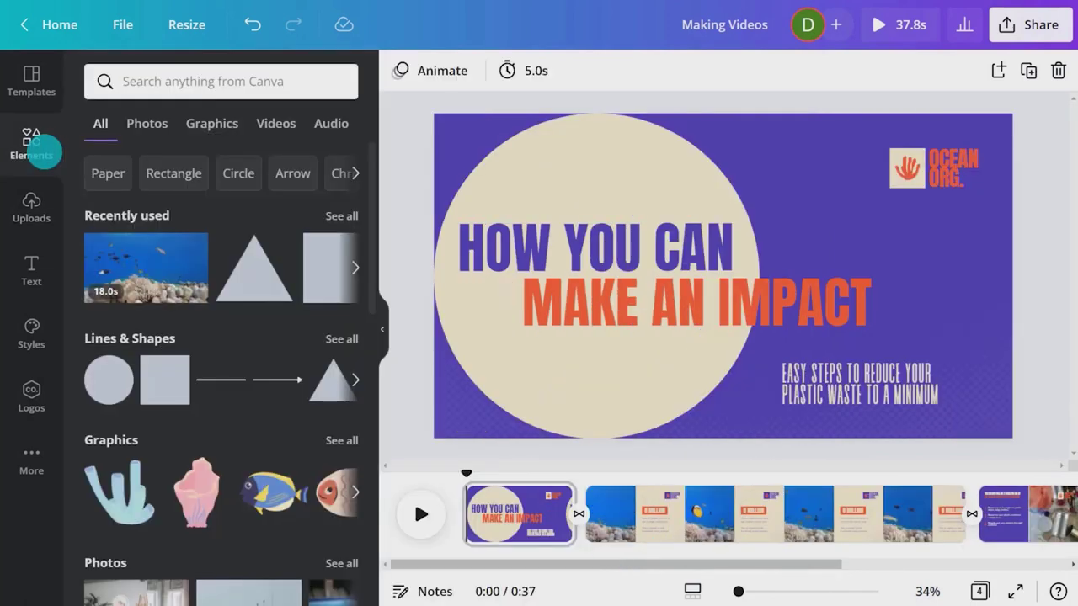
left_click(188, 82)
type("h")
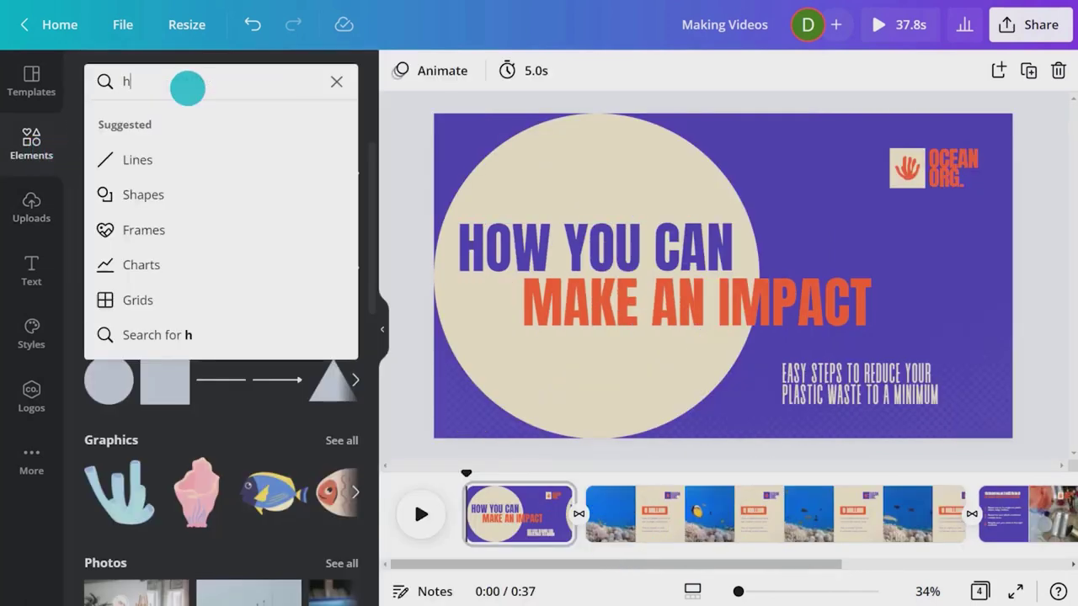
type("opeful")
key("Return")
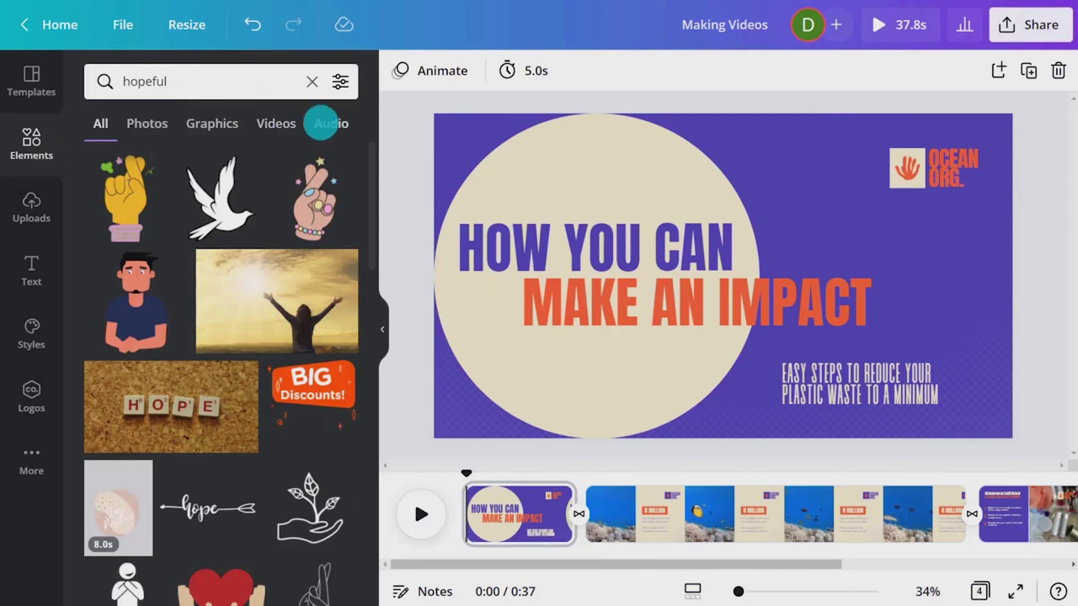
left_click(320, 123)
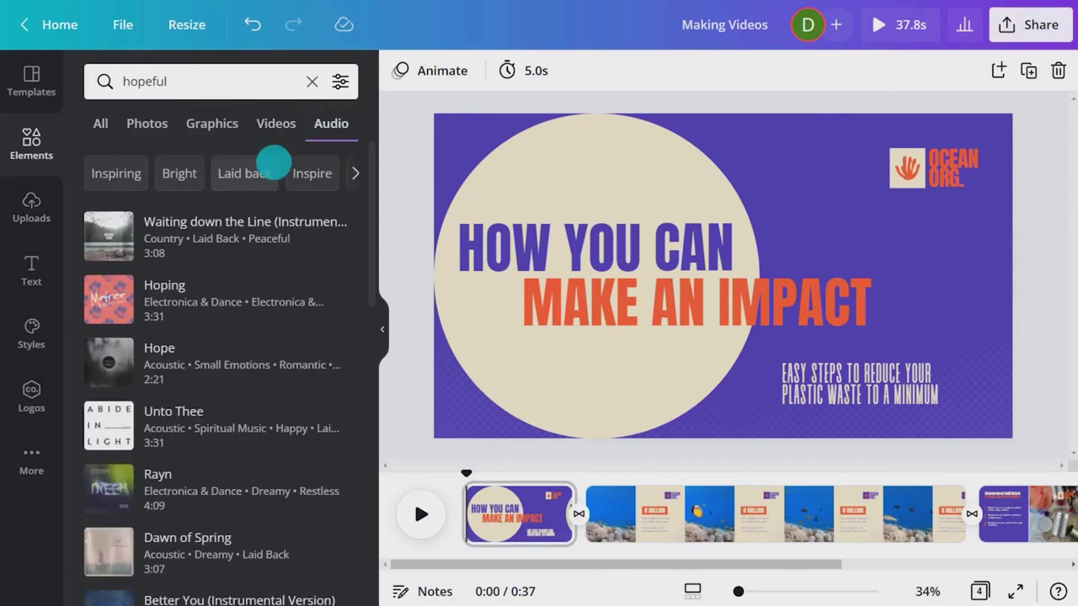
mouse_move(109, 298)
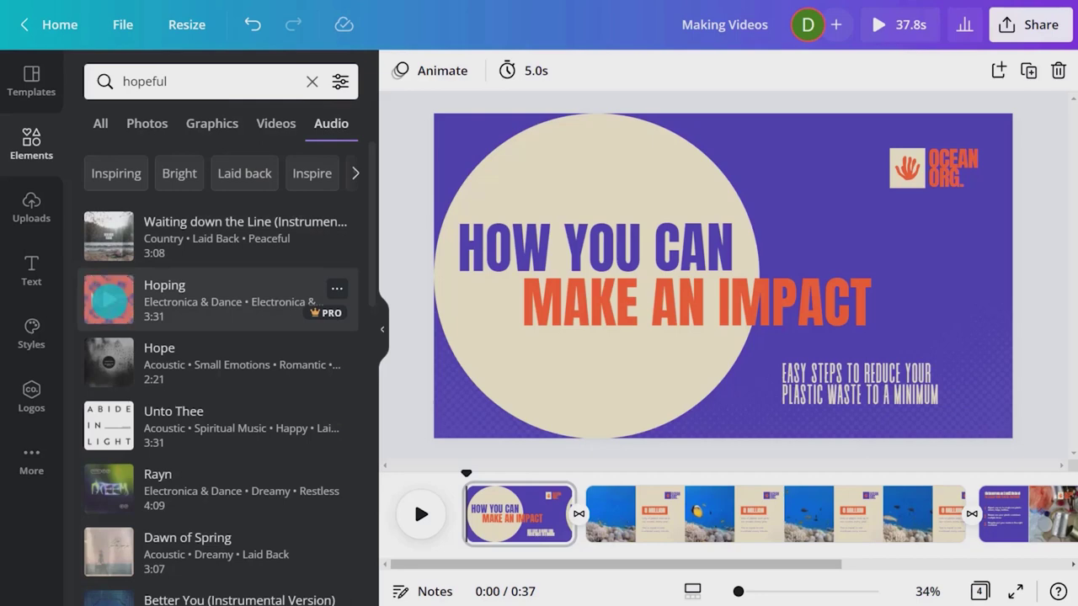
left_click(213, 310)
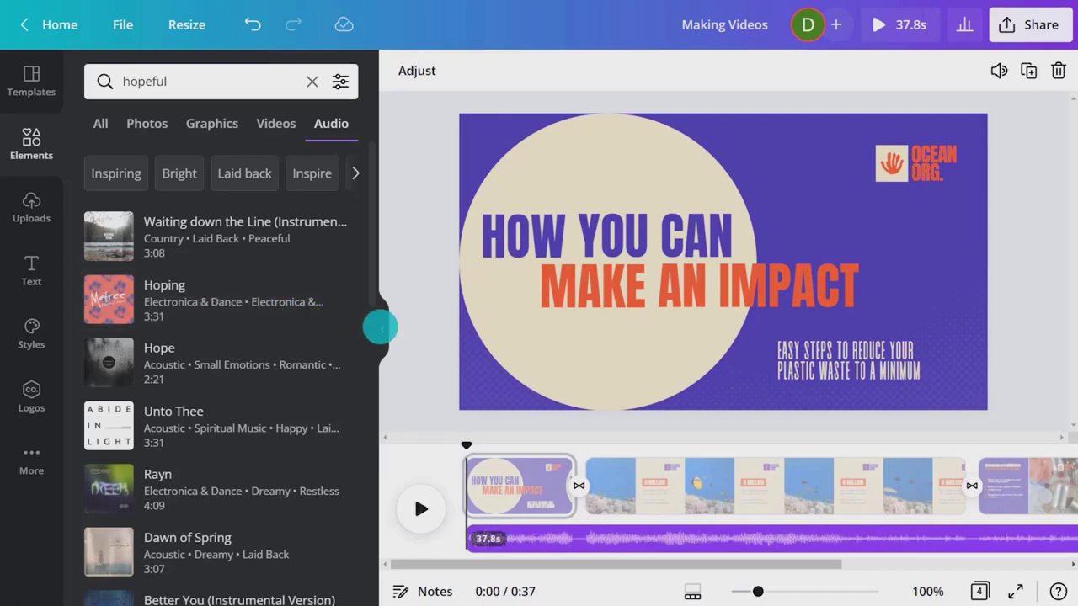
left_click(380, 327)
left_click(918, 233)
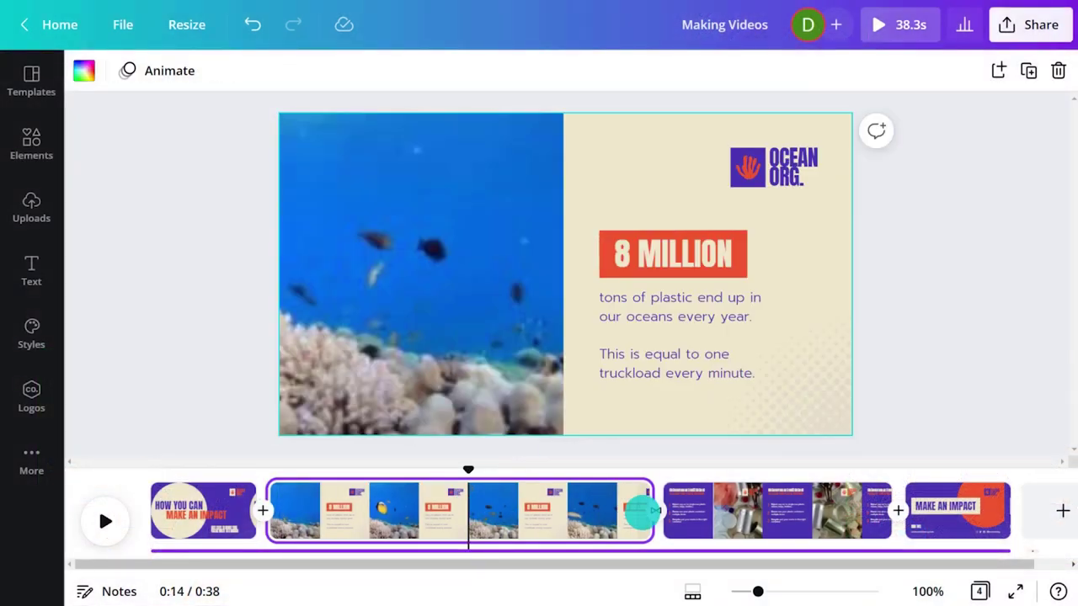
Trim page 2 (coral reef) to about 9 s and page 3 (recycling tips) to 8.7 s
left_click_drag(647, 509, 469, 509)
left_click(566, 503)
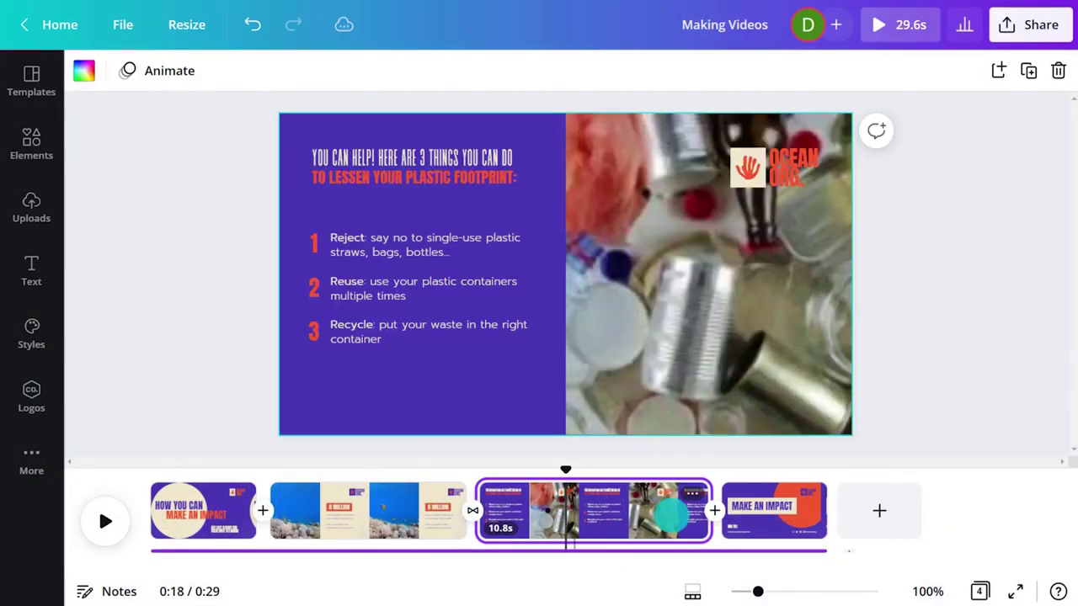
left_click_drag(706, 510, 662, 510)
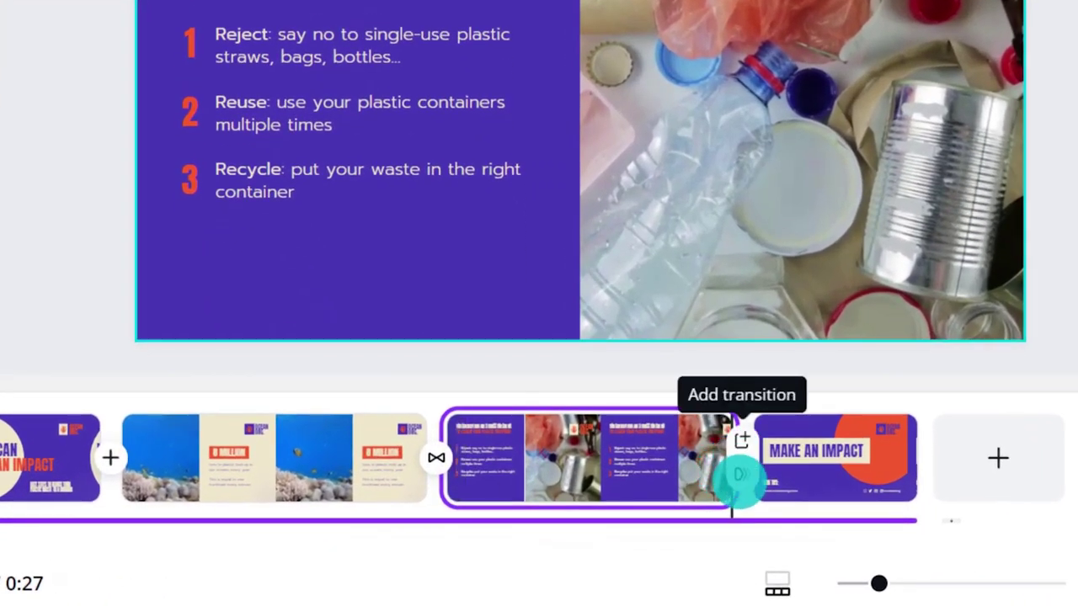
Apply a Dissolve transition between all pages of the video
left_click(741, 440)
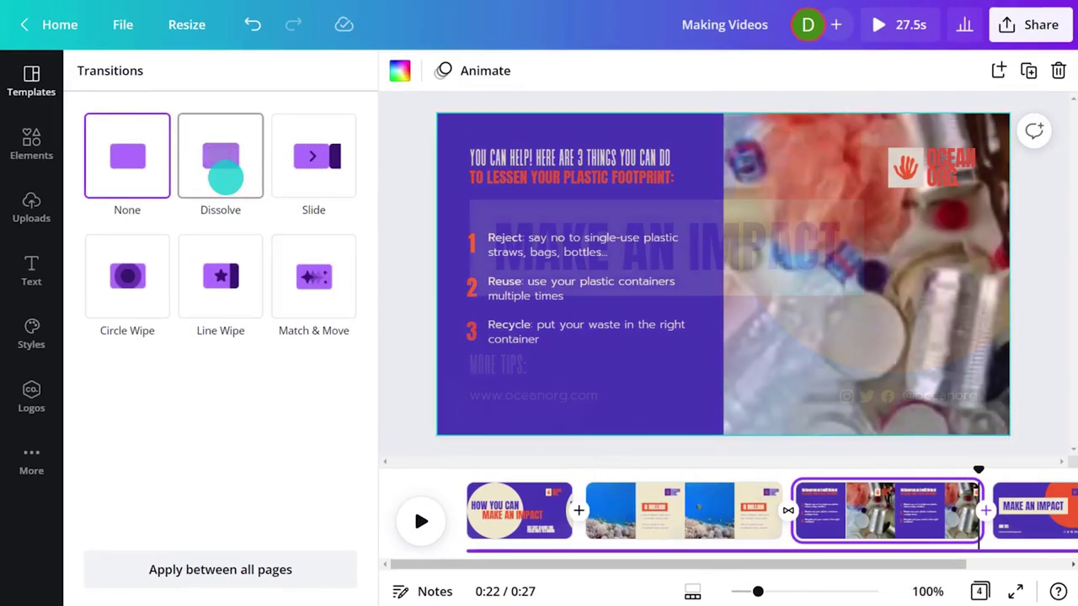
left_click(224, 173)
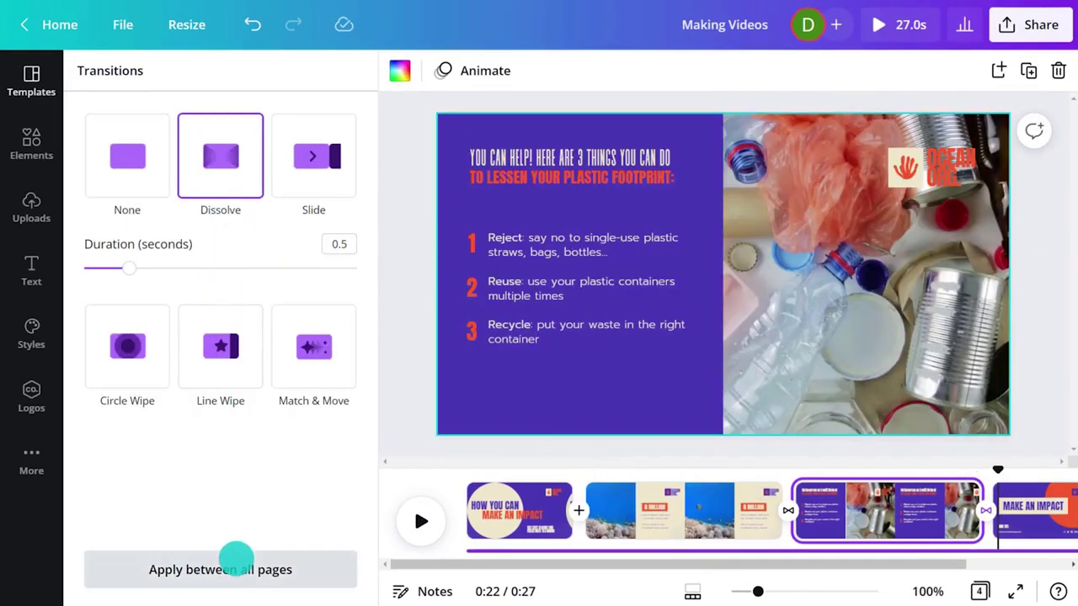
left_click(233, 564)
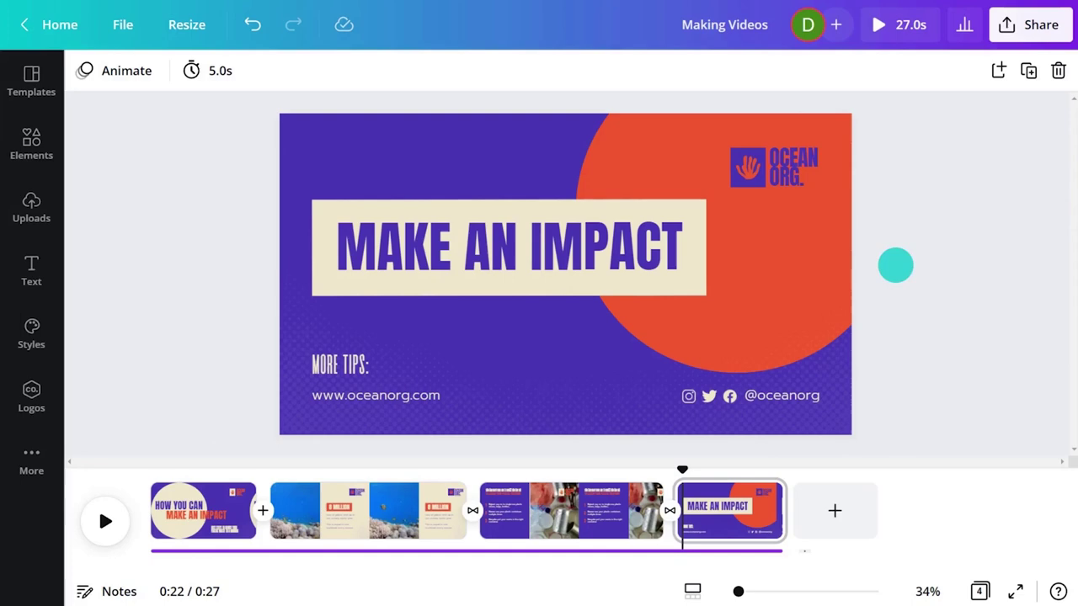
Download all four pages as an MP4 Video via Share > Download
left_click(1034, 26)
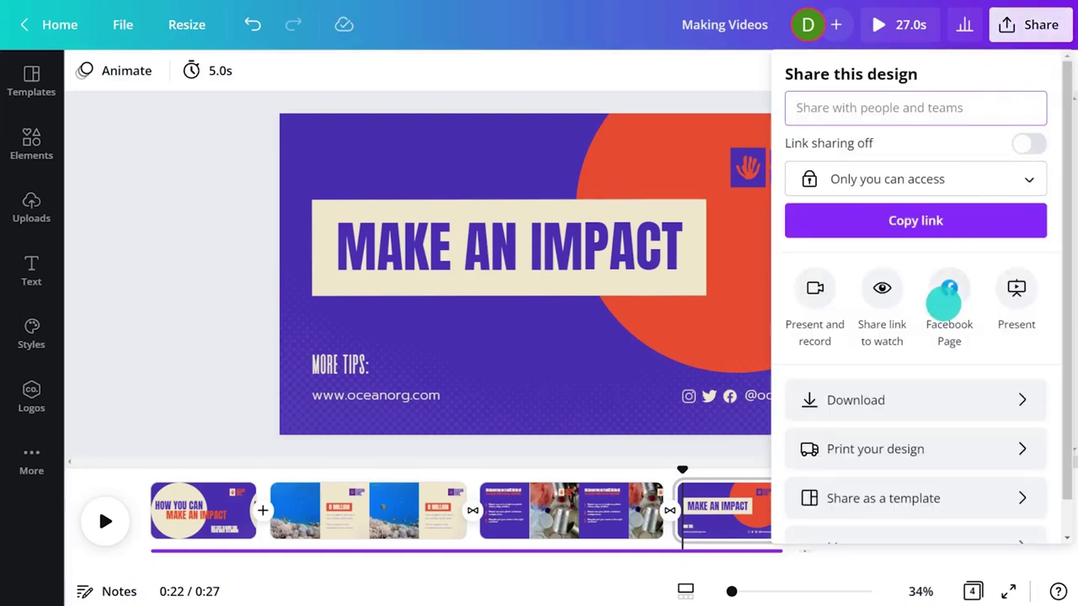
left_click(917, 392)
left_click(1025, 151)
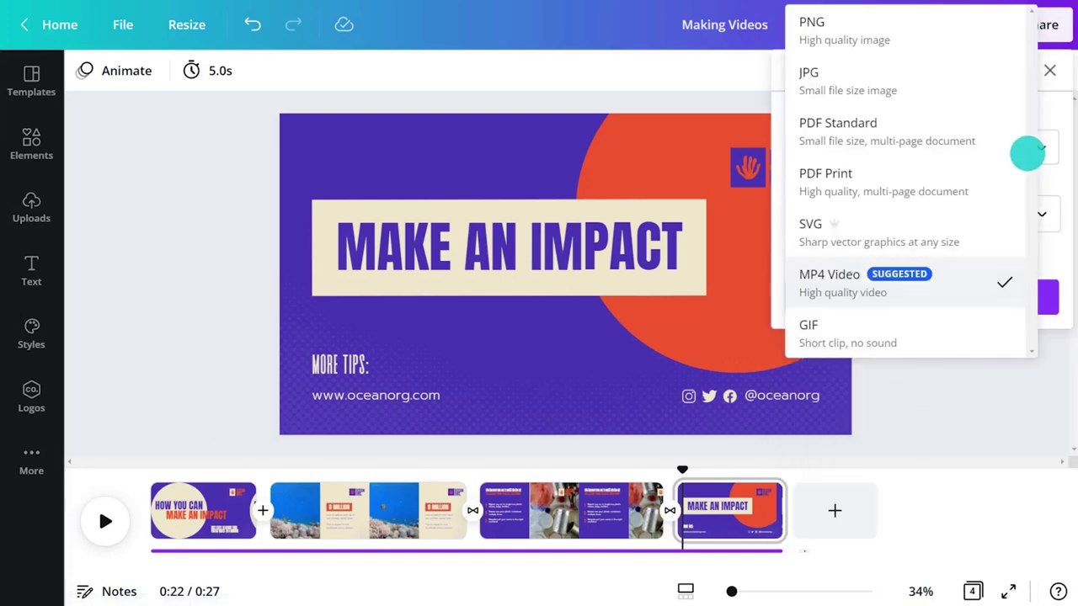
left_click(950, 291)
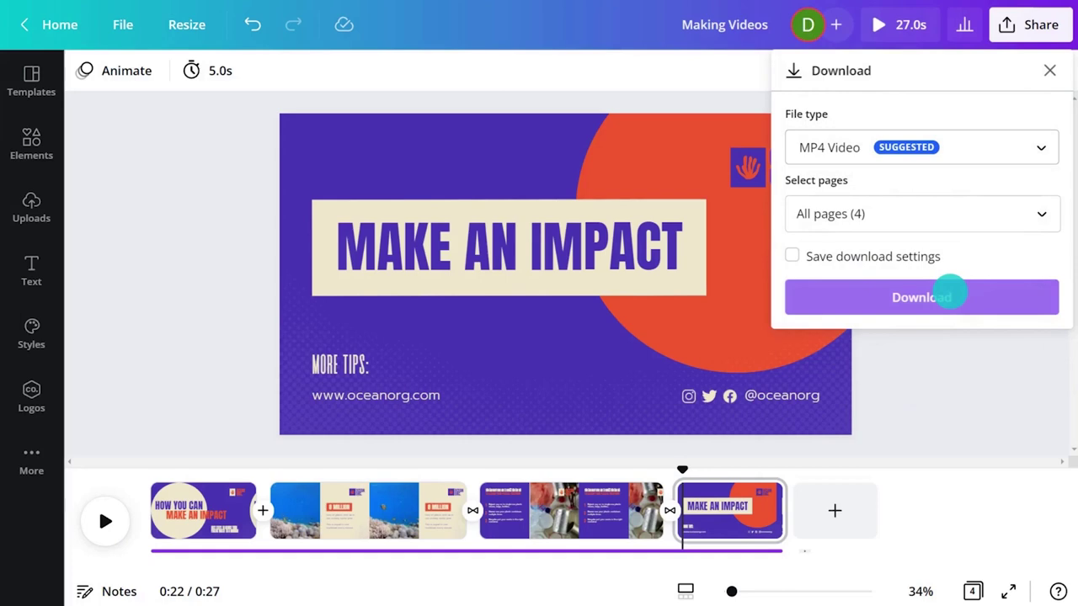
left_click(998, 220)
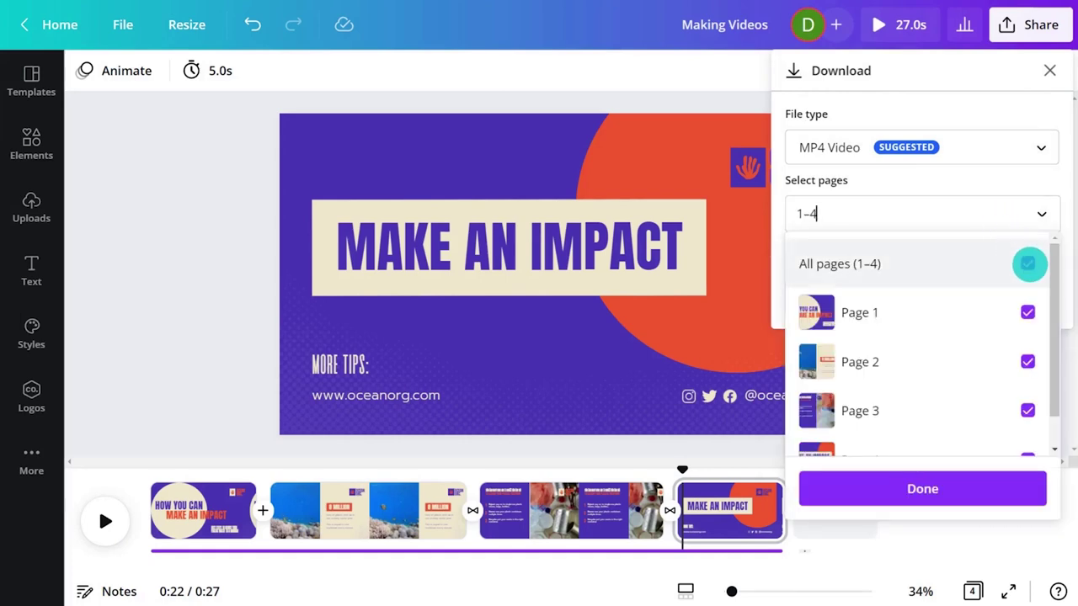
left_click(1029, 264)
left_click(1028, 264)
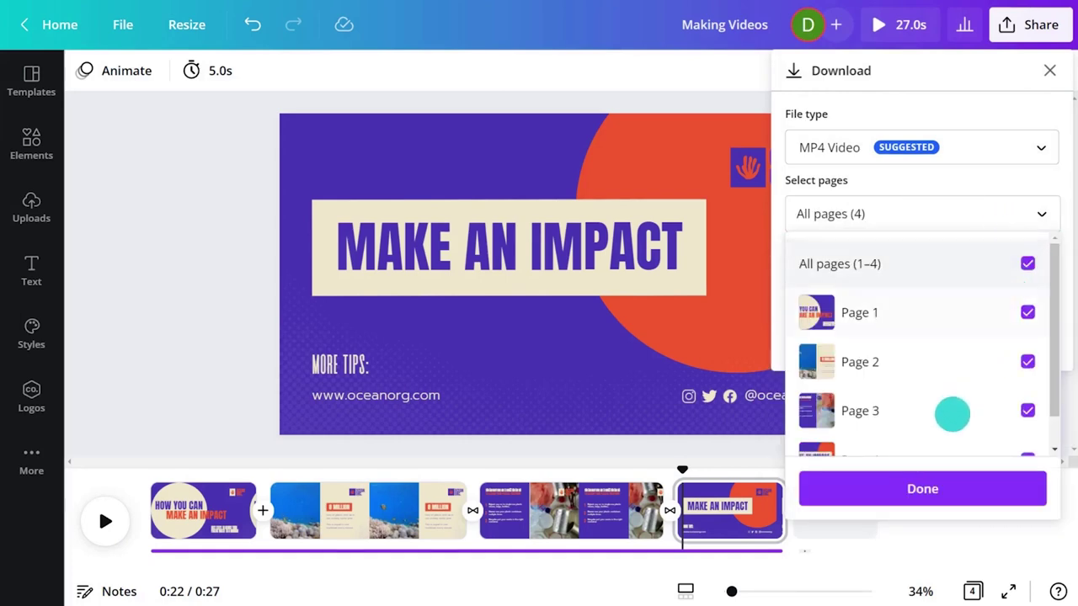
left_click(916, 486)
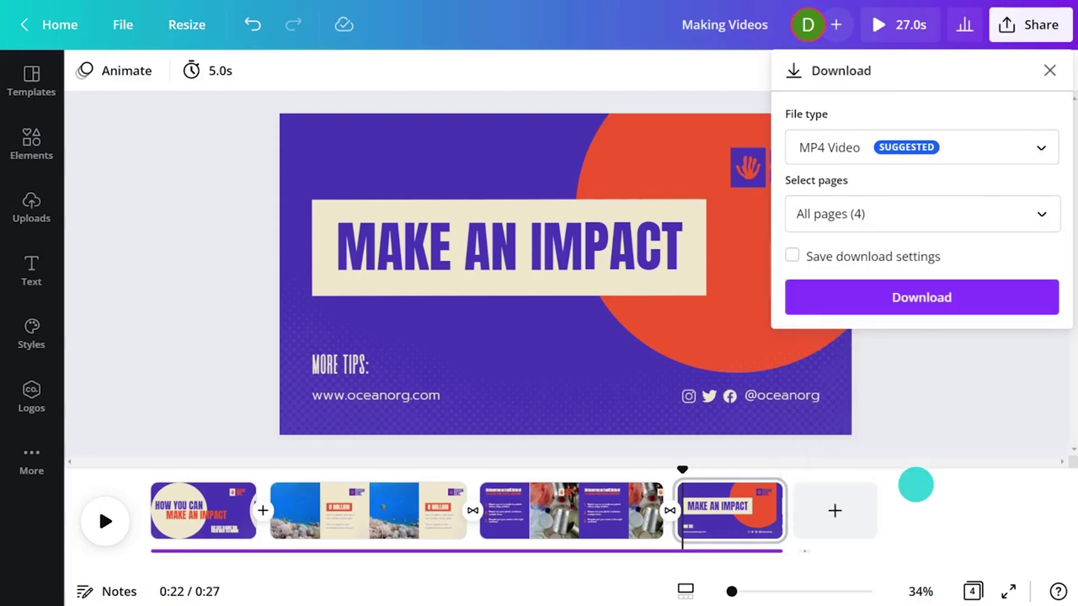
left_click(978, 296)
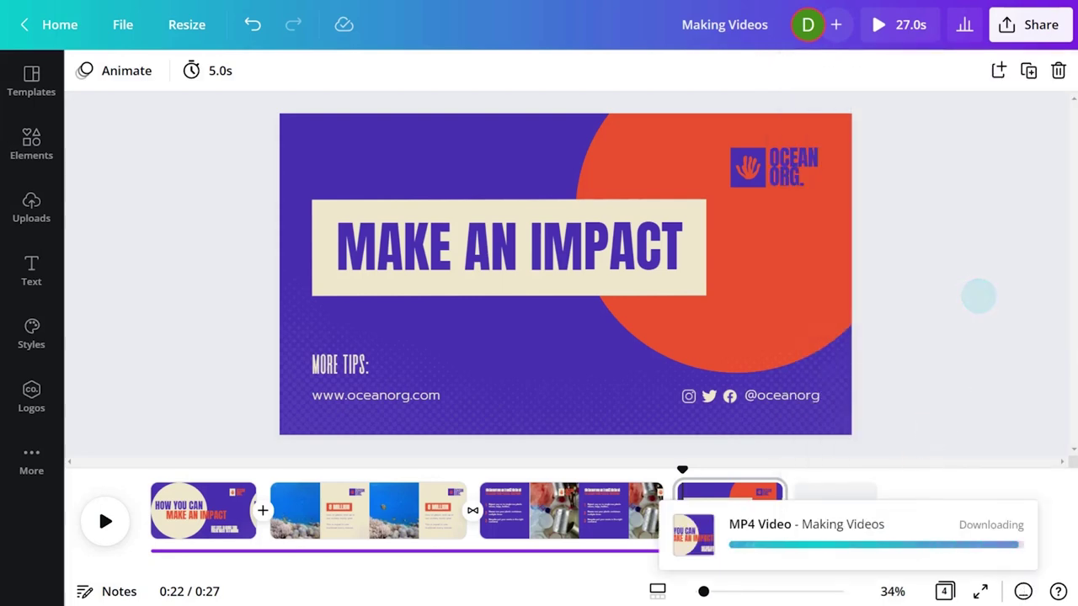